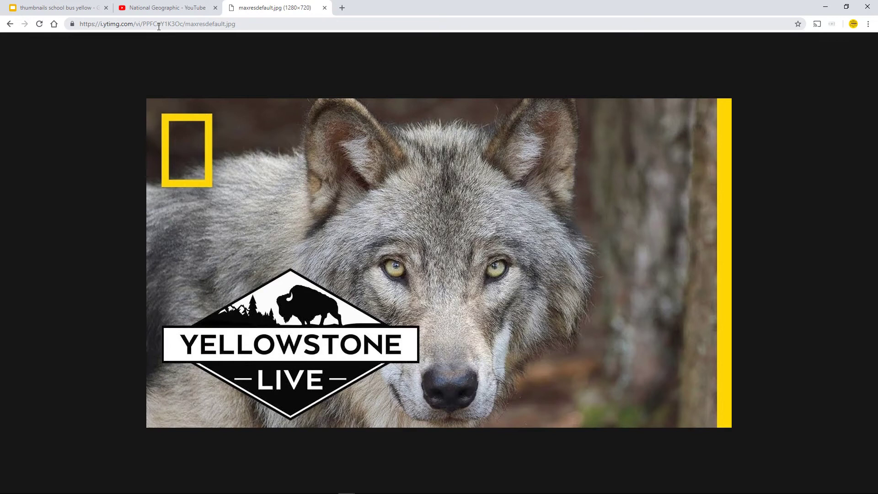
Examine the video ID in the web address of the wolf thumbnail image.
drag(144, 24, 189, 25)
click(129, 170)
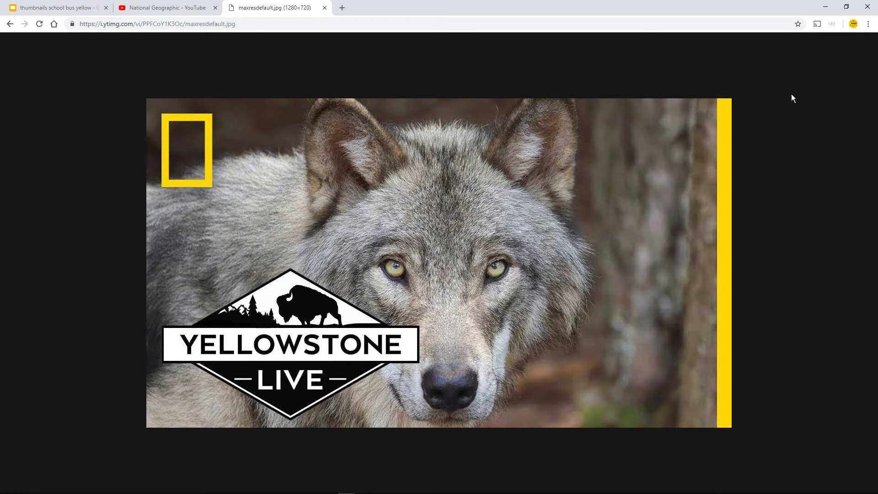
Switch to the YouTube Studio window, maximize it and open the video's custom thumbnail through its download option.
click(826, 6)
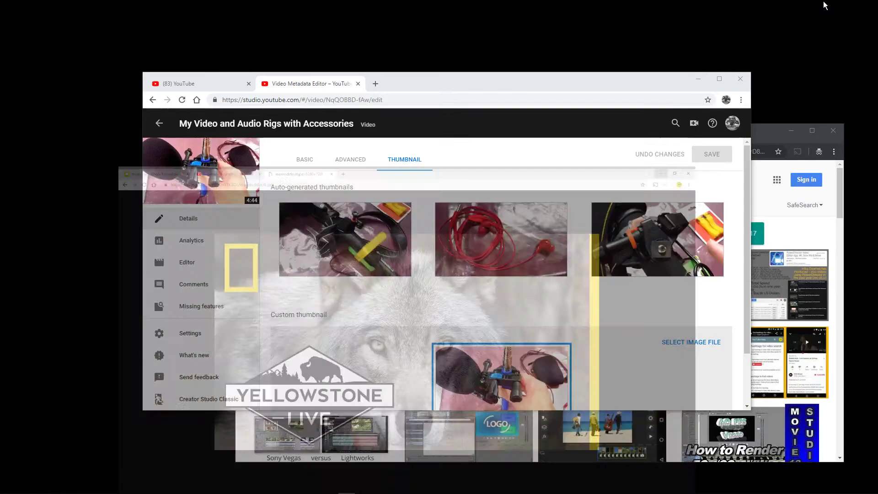
drag(499, 85, 495, 1)
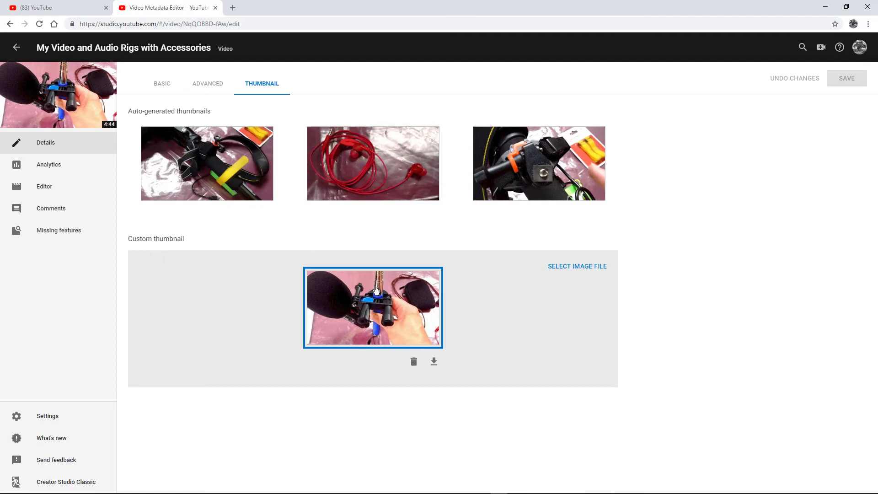
click(434, 363)
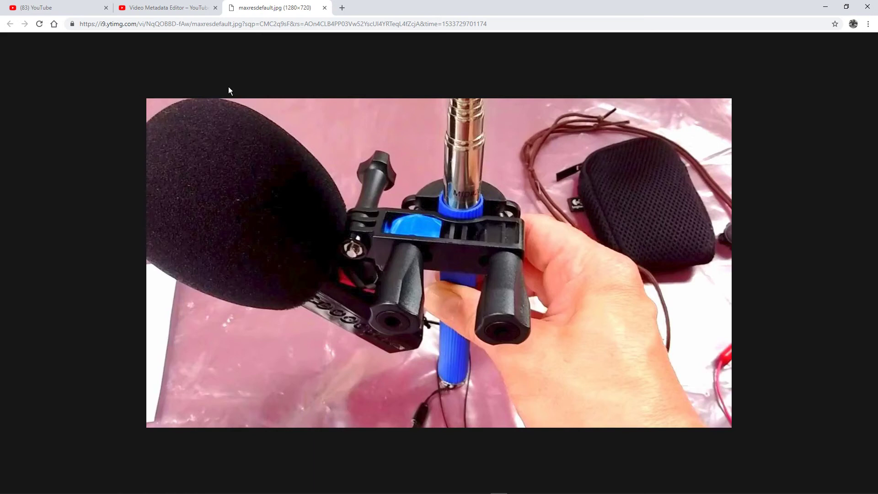
Examine the opened thumbnail's web address, highlighting the maxresdefault.jpg file name.
double_click(109, 23)
click(155, 24)
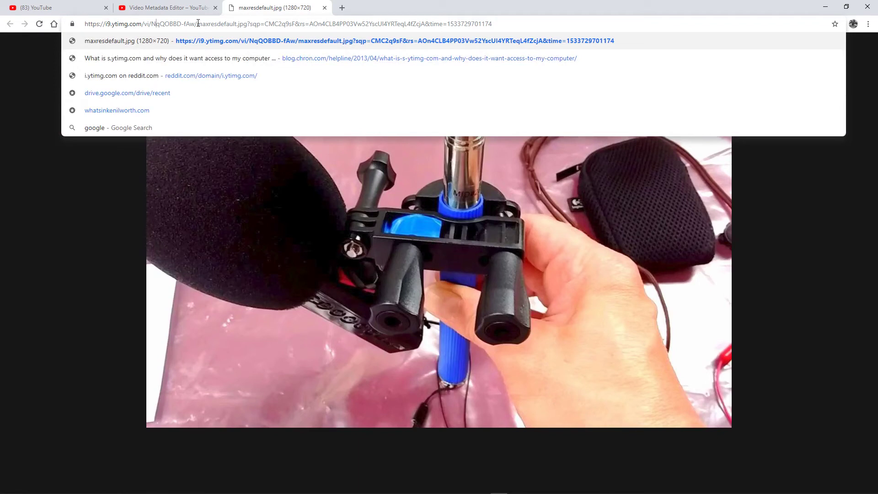
drag(198, 24, 247, 25)
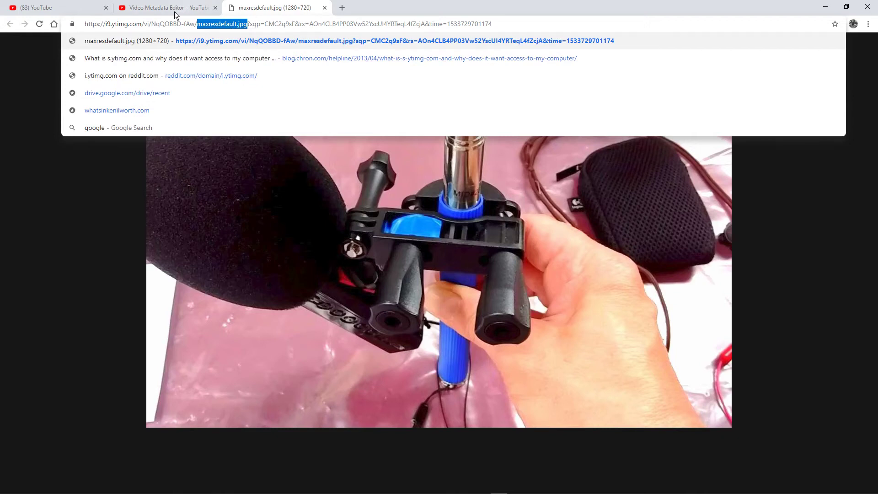
Switch to the video's classic Creator Studio edit page and enlarge the page zoom to 175%.
click(162, 8)
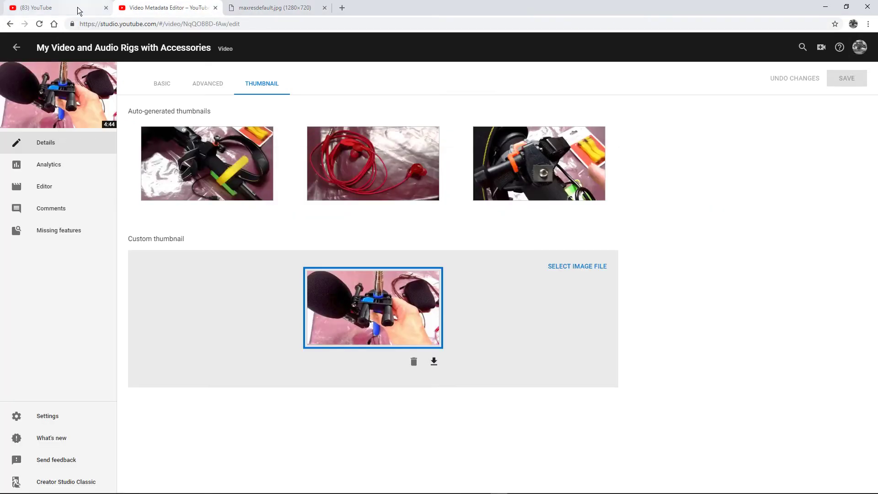
click(78, 7)
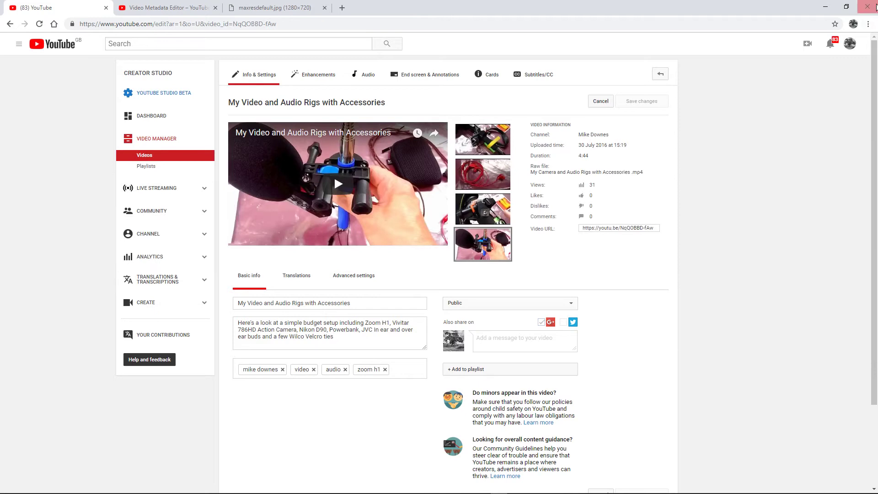
click(868, 25)
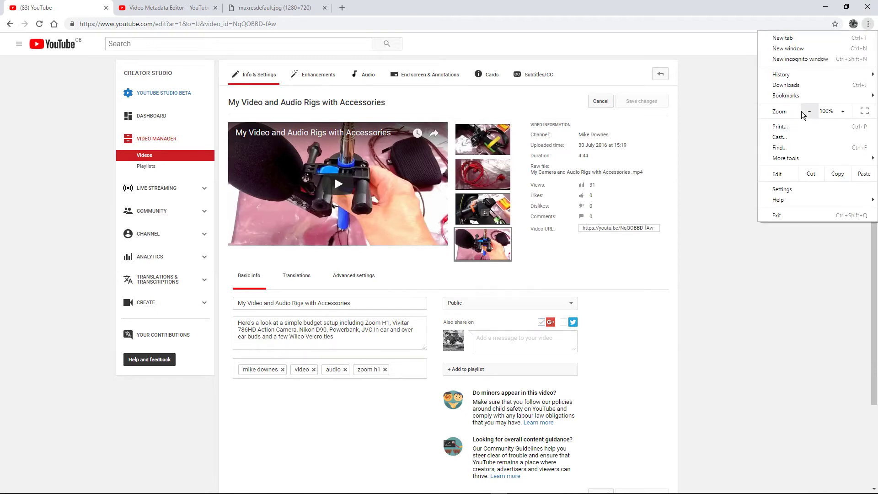
click(843, 111)
click(844, 111)
click(844, 111)
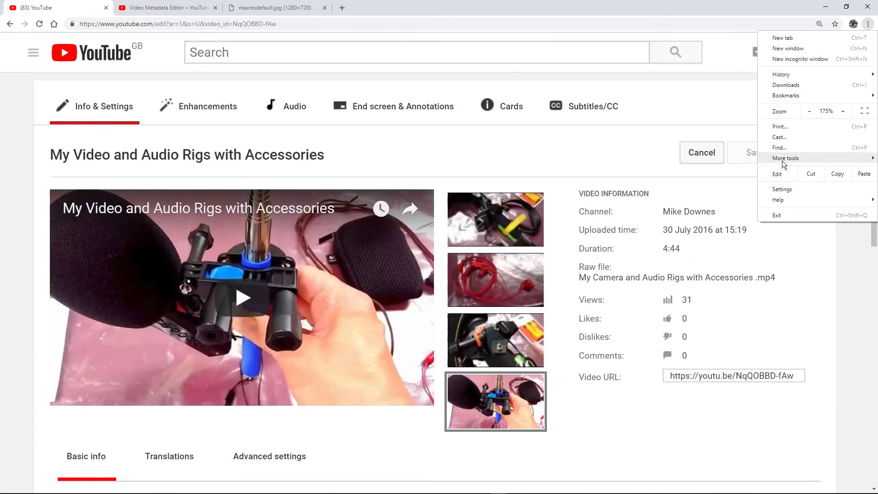
click(554, 310)
Open the custom thumbnail's full-size image with Download image on the edit page and select its web address.
scroll(553, 309, down, 2)
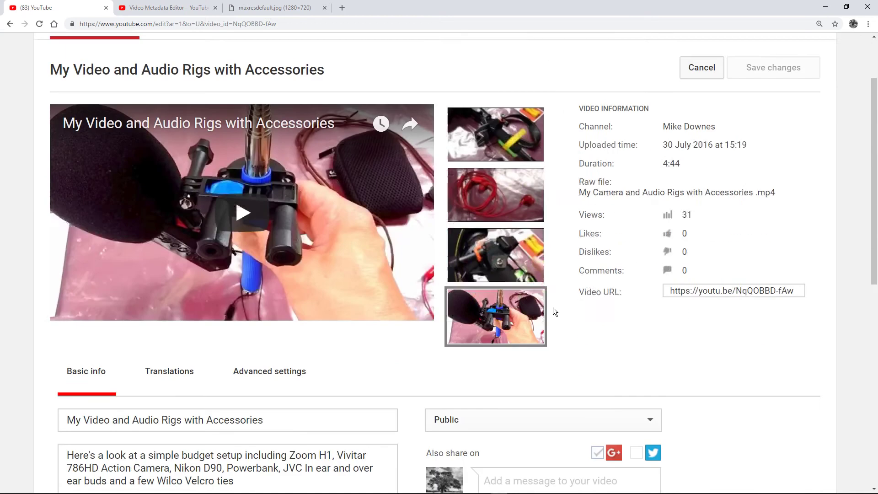
scroll(553, 308, down, 1)
mouse_move(455, 270)
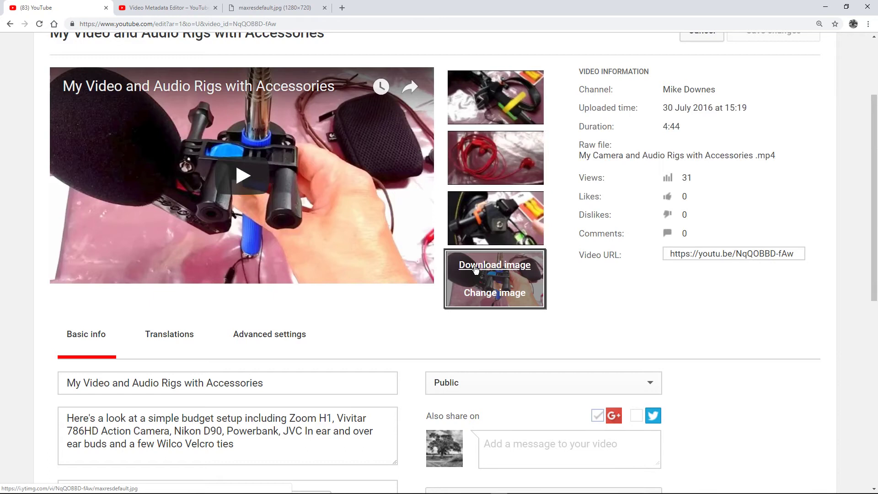
click(476, 268)
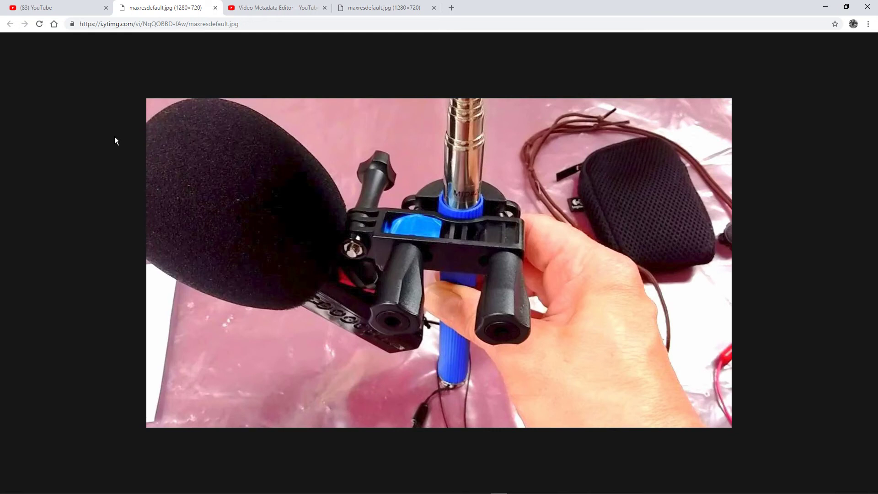
click(252, 23)
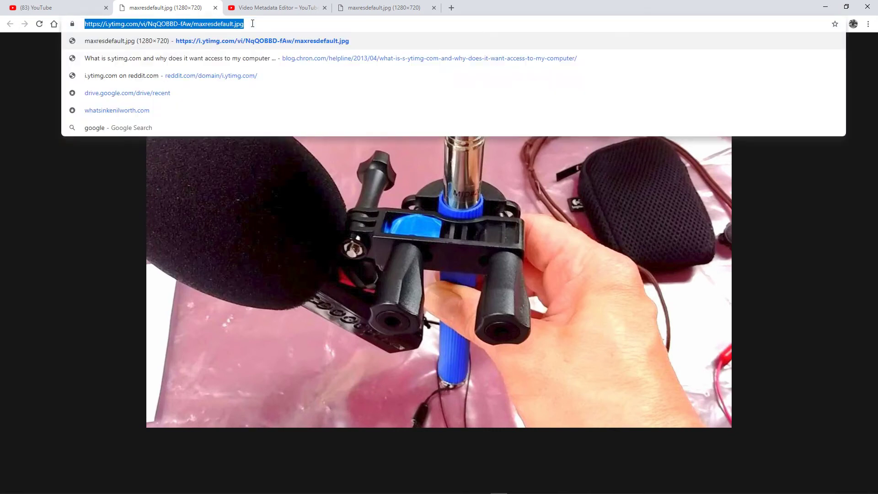
Switch to the Google Images window, maximize it and browse the results for the Vegas Movie Studio search.
click(826, 7)
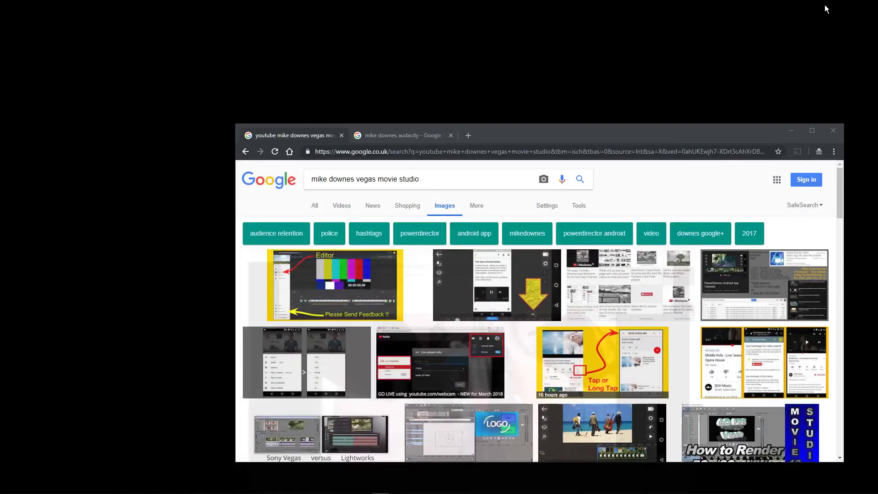
drag(660, 139, 601, 1)
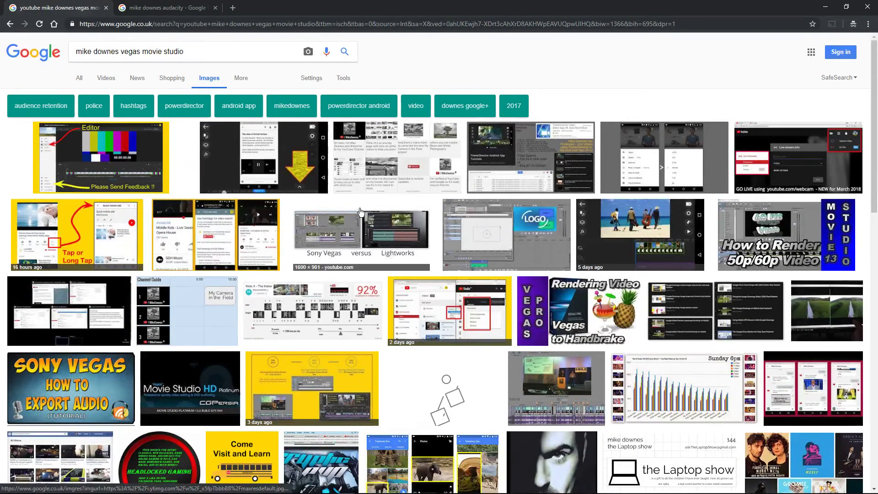
scroll(361, 213, down, 2)
scroll(361, 213, up, 2)
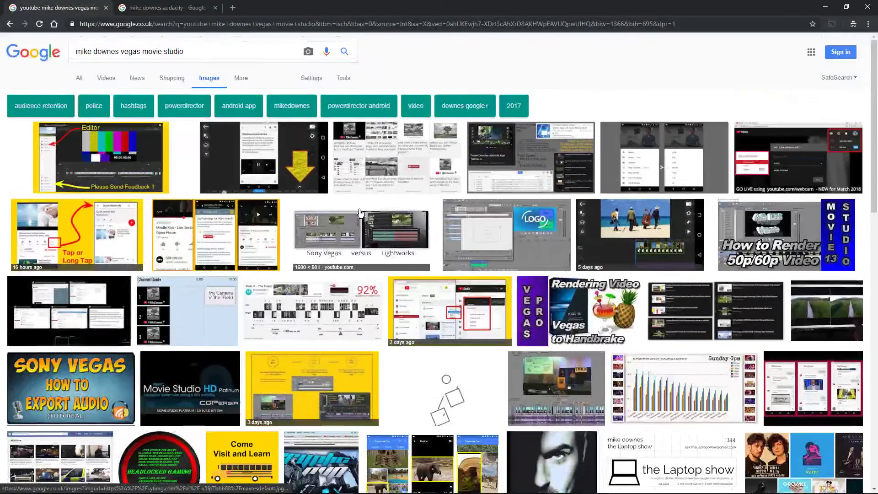
scroll(361, 214, down, 3)
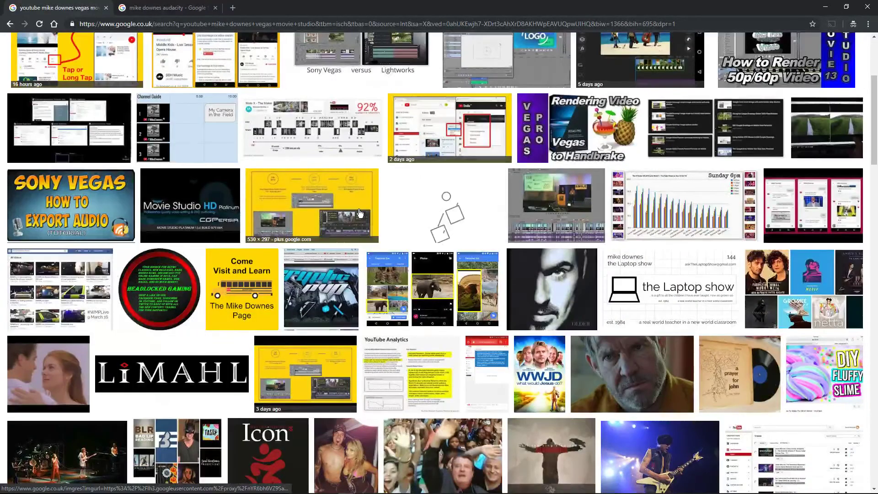
scroll(361, 213, up, 3)
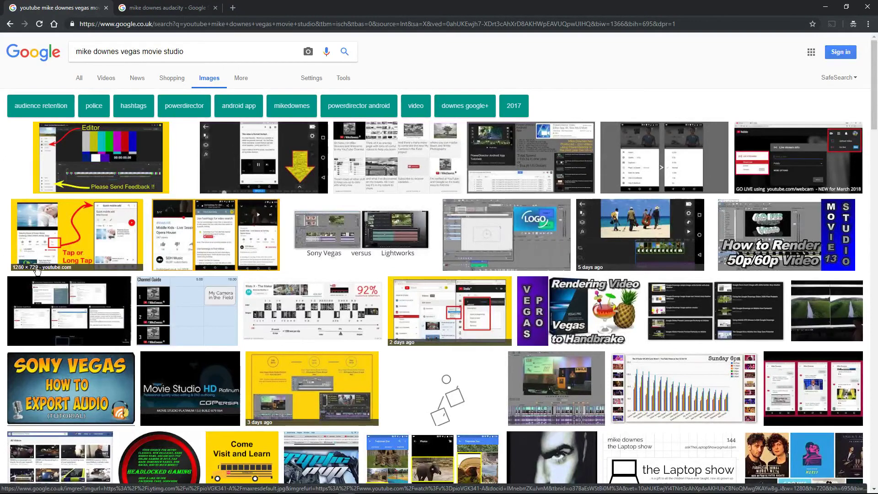
Preview the yellow "Tap or Long Tap" thumbnail, open its image in a new tab and view it there.
click(68, 241)
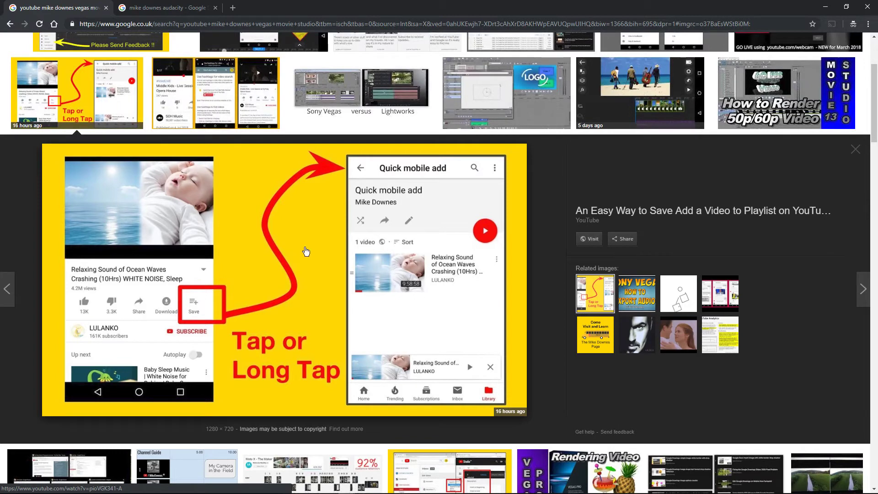
right_click(310, 222)
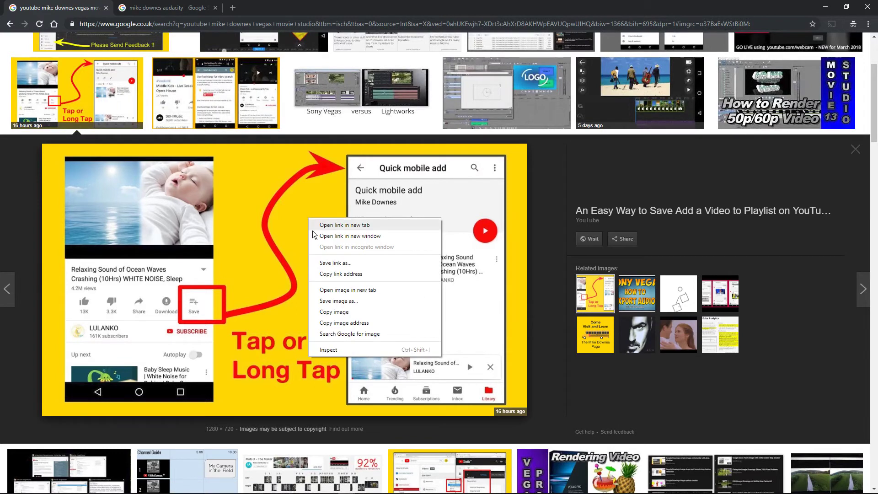
click(349, 292)
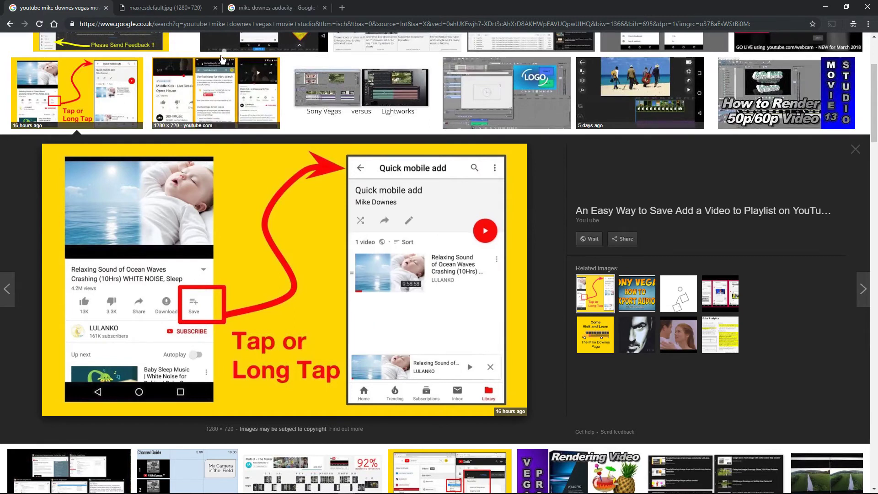
click(138, 9)
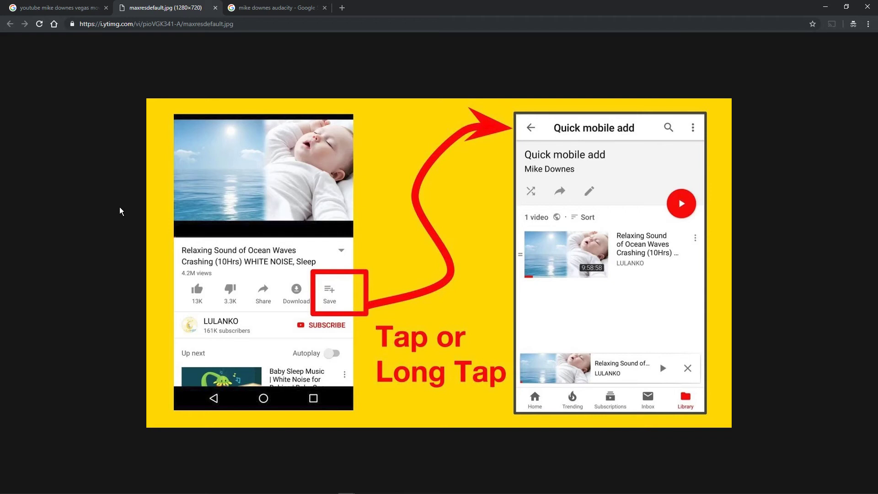
Return to the image results, close the preview and search Google Images for "national geographic live".
click(54, 9)
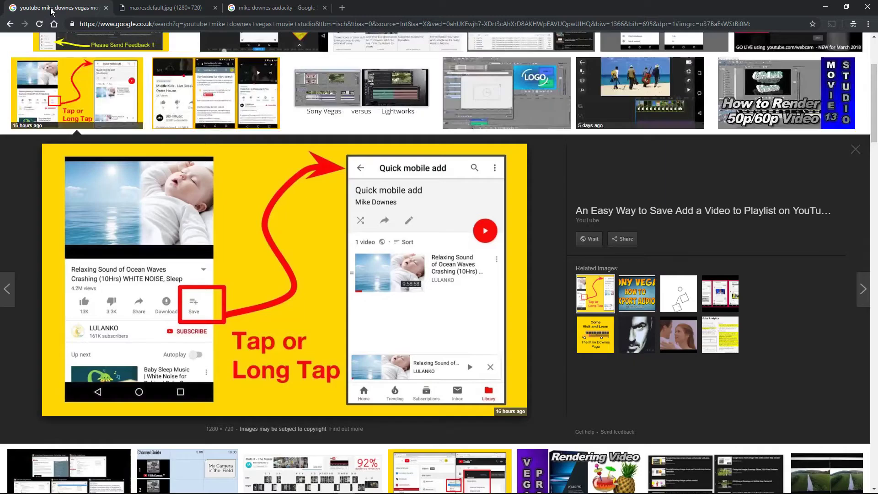
click(855, 151)
scroll(439, 334, up, 3)
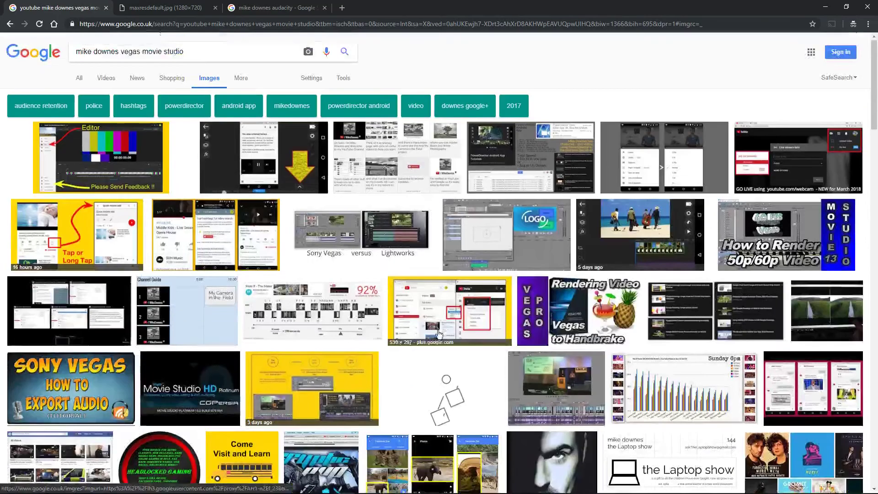
drag(184, 52, 65, 43)
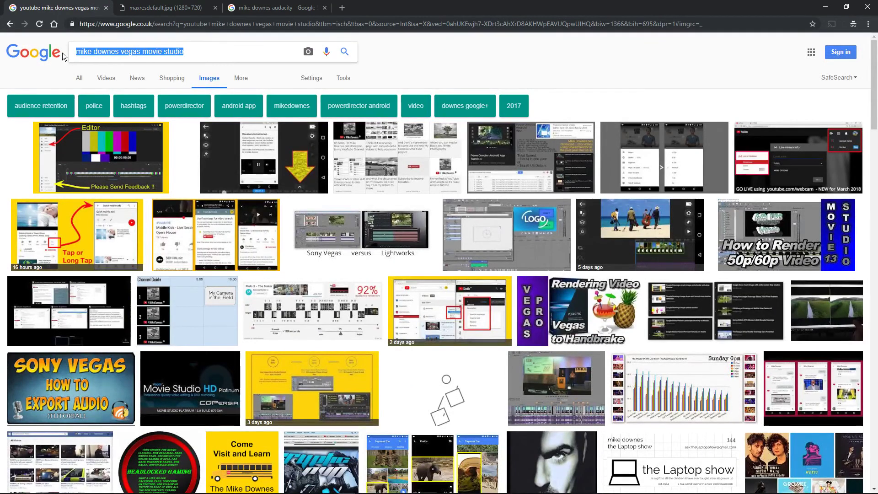
text(nati)
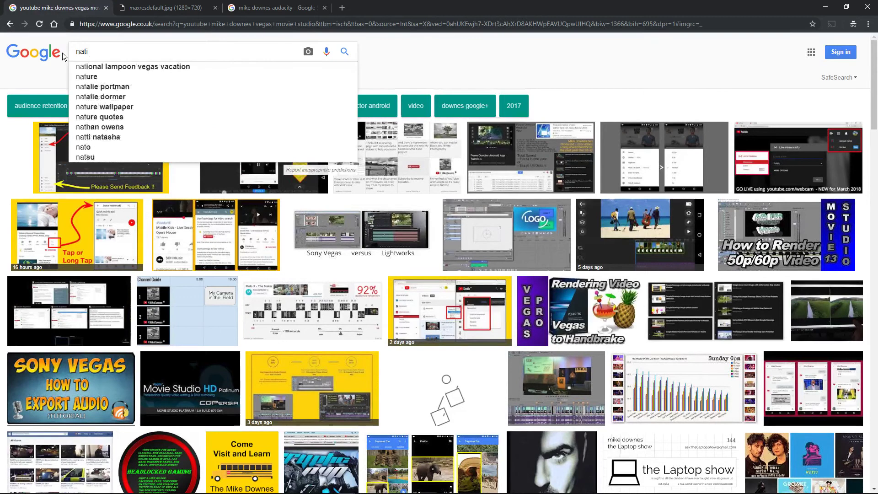
text(onal)
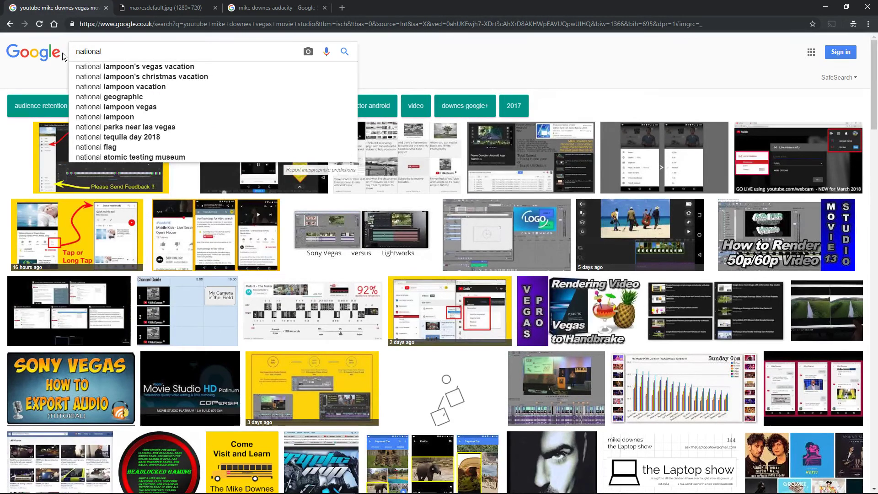
text( geo)
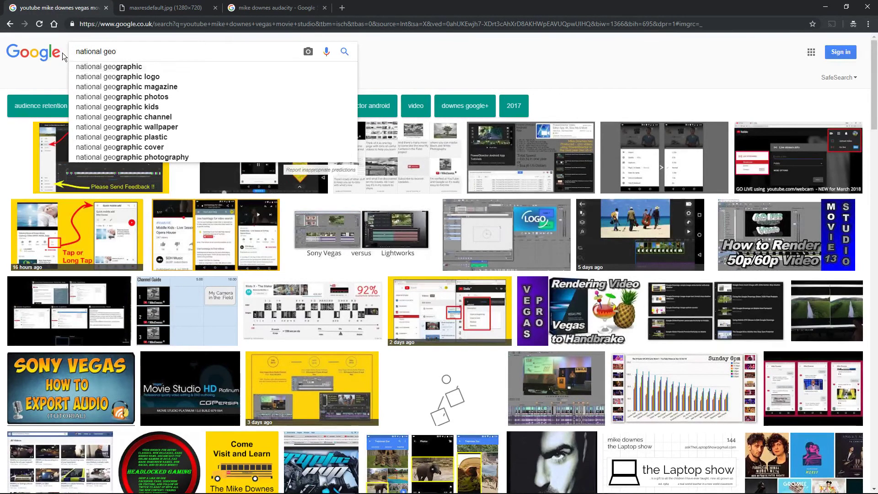
key(Down)
text(live)
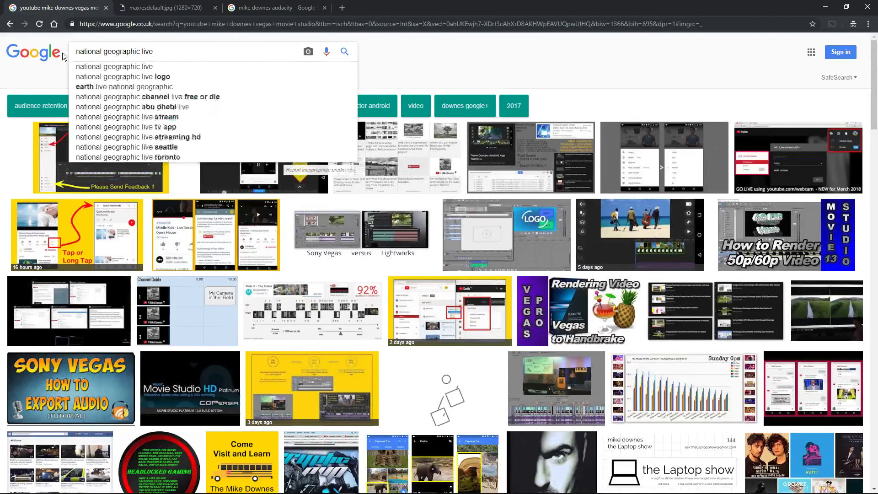
key(Return)
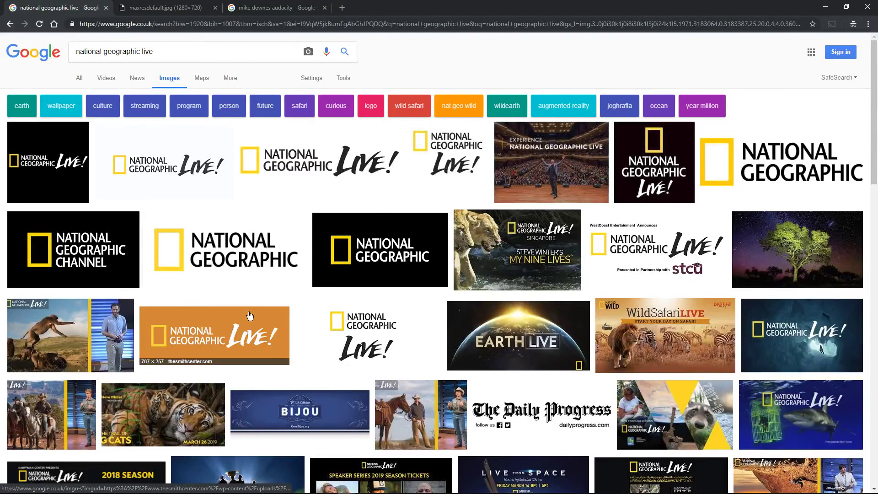
Browse the image results and refine the search to "national geographic live youtube".
scroll(247, 316, down, 3)
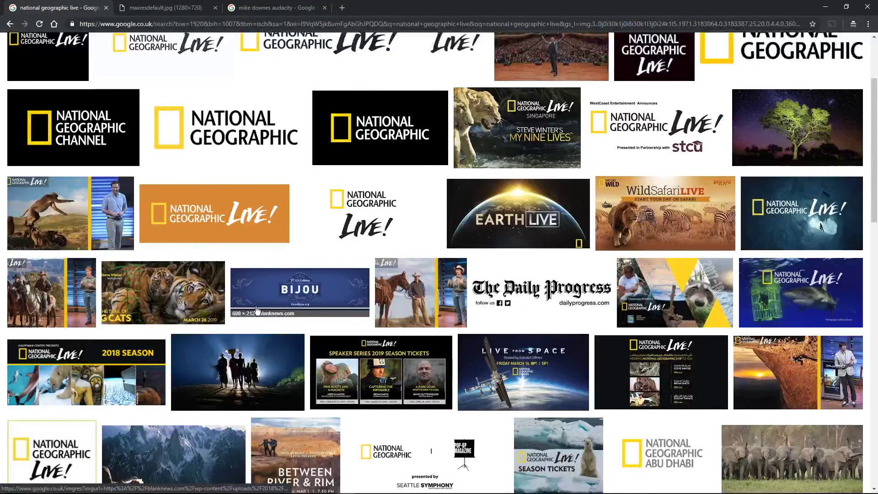
scroll(256, 311, up, 3)
click(159, 52)
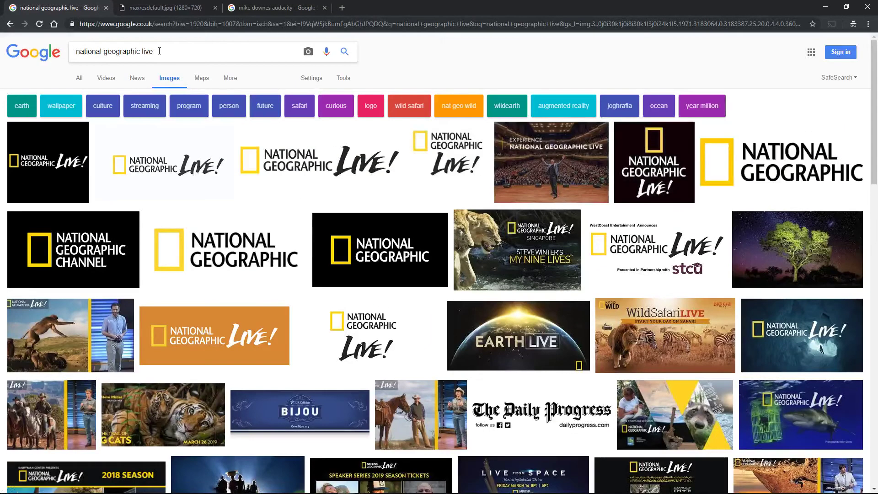
text(youtu)
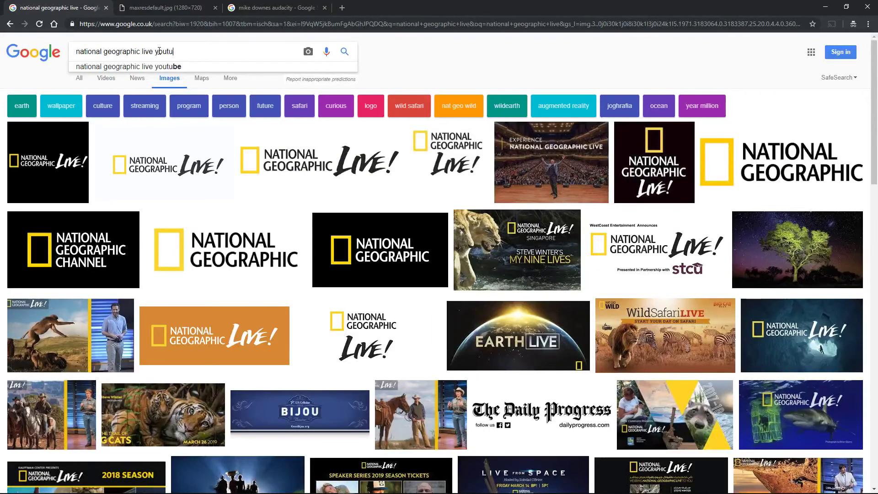
text(be)
key(Return)
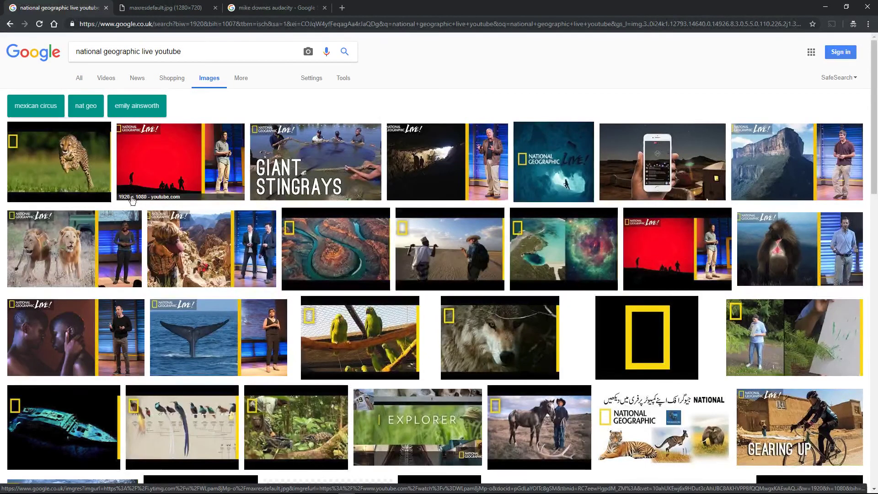
Preview the red National Geographic Live thumbnail, open its image in a new tab and view it there at full size.
click(160, 161)
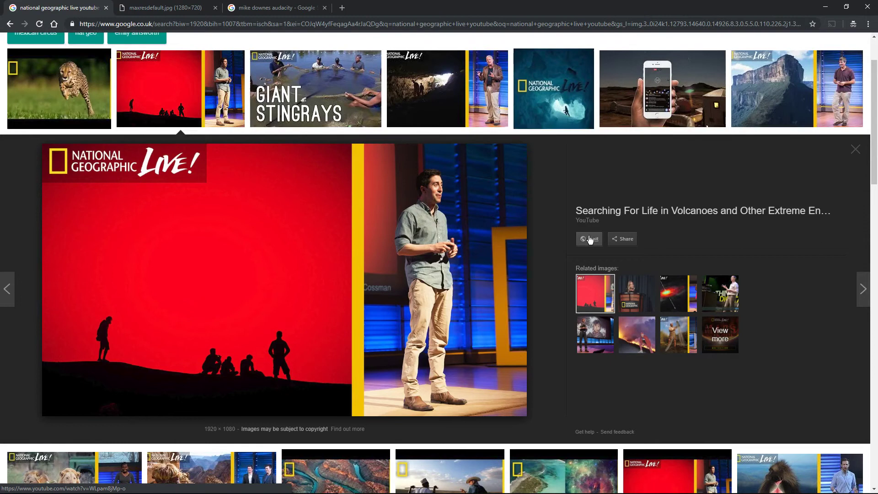
right_click(300, 243)
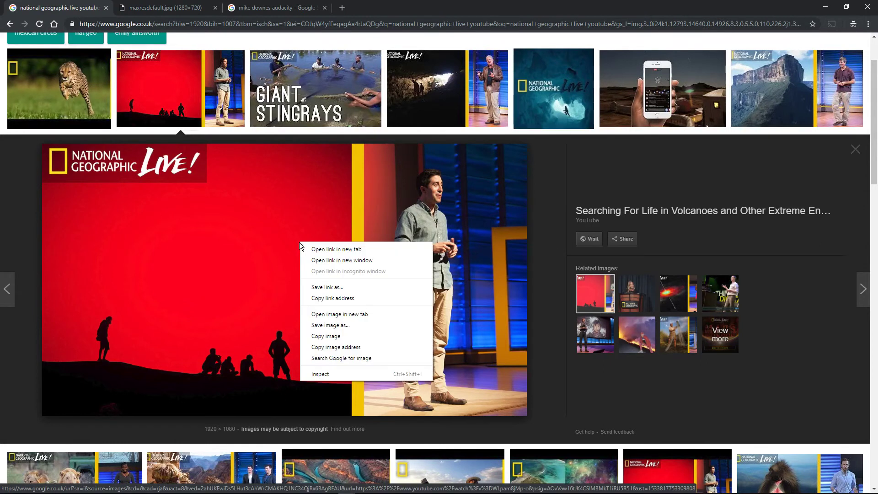
click(329, 314)
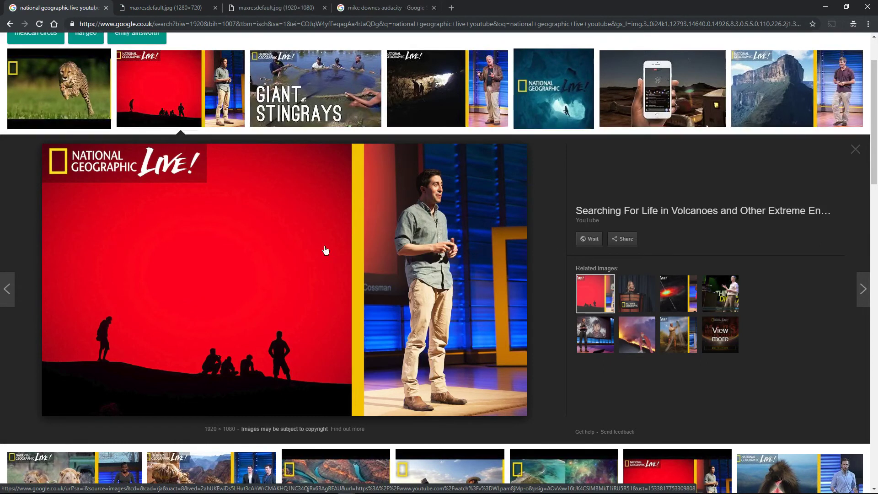
click(249, 7)
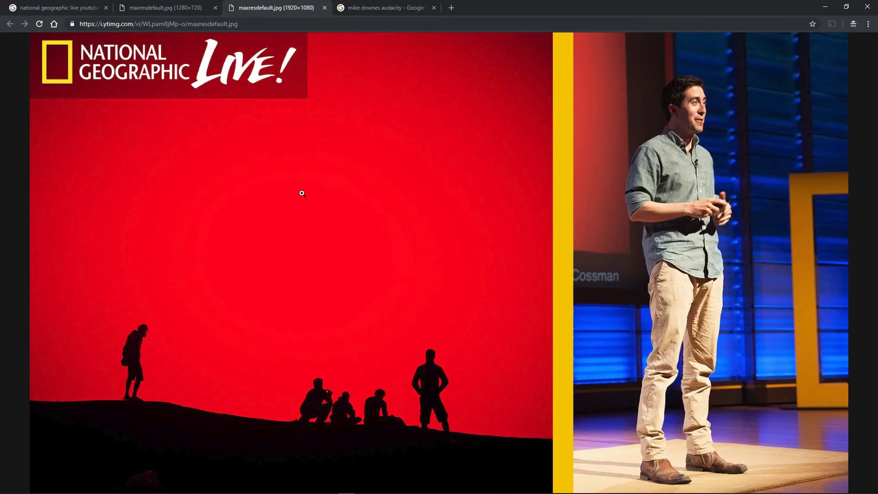
click(302, 194)
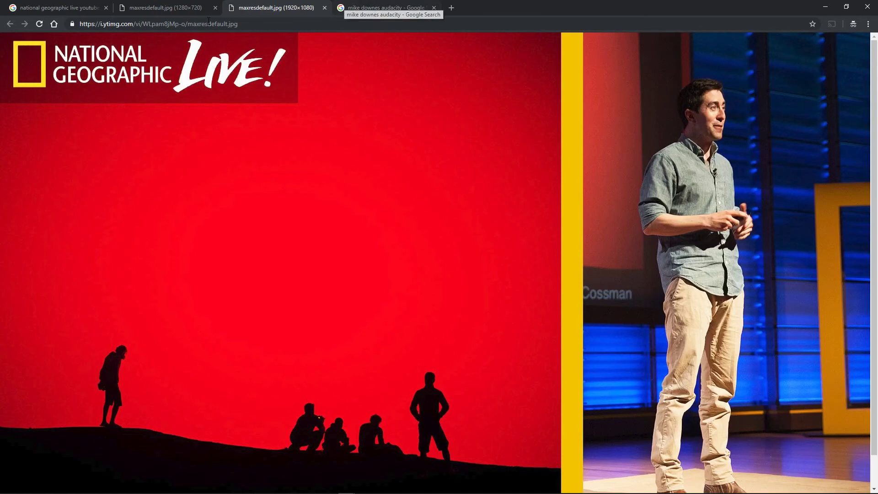
Return to the image results, minimize that window and switch to the browser window showing the Yellowstone Live wolf thumbnail.
click(84, 6)
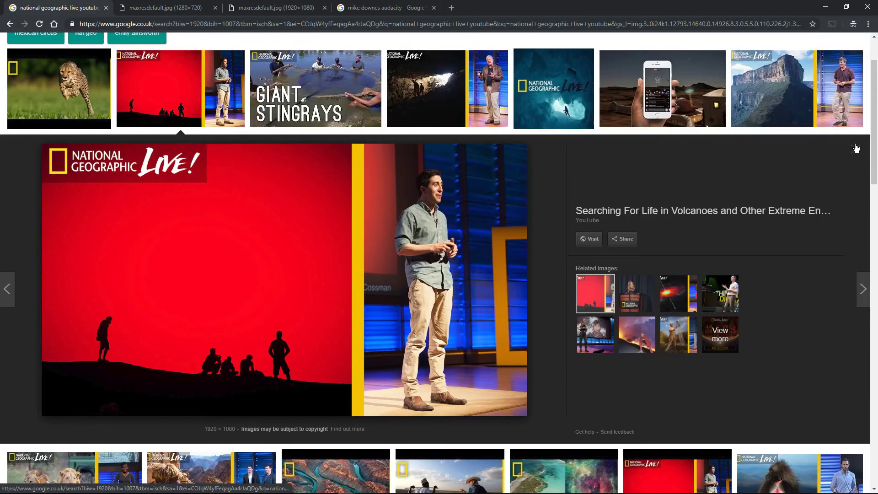
click(825, 7)
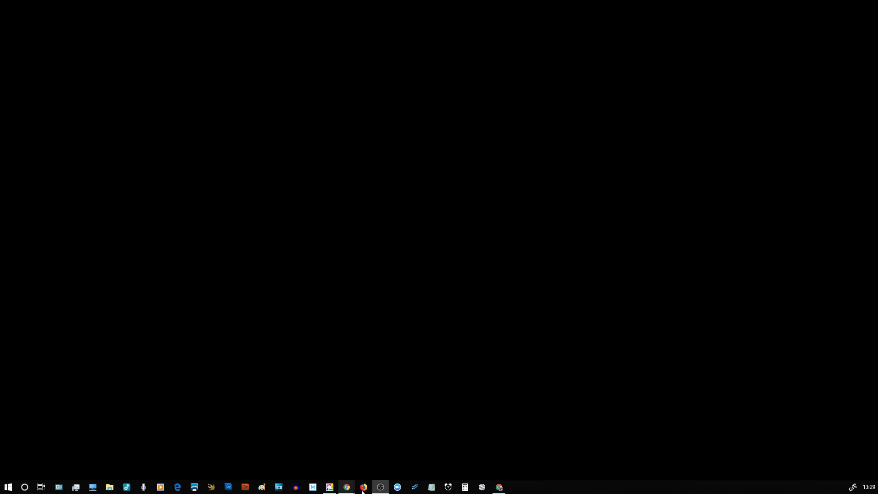
mouse_move(348, 491)
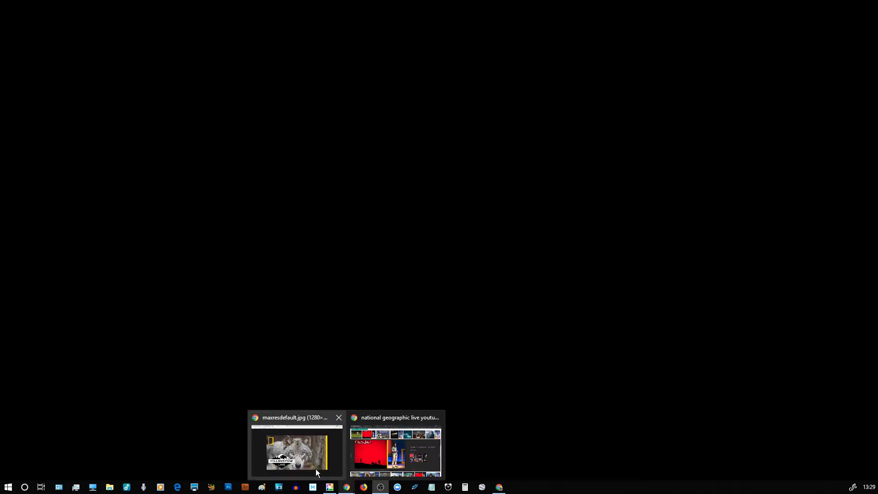
click(313, 452)
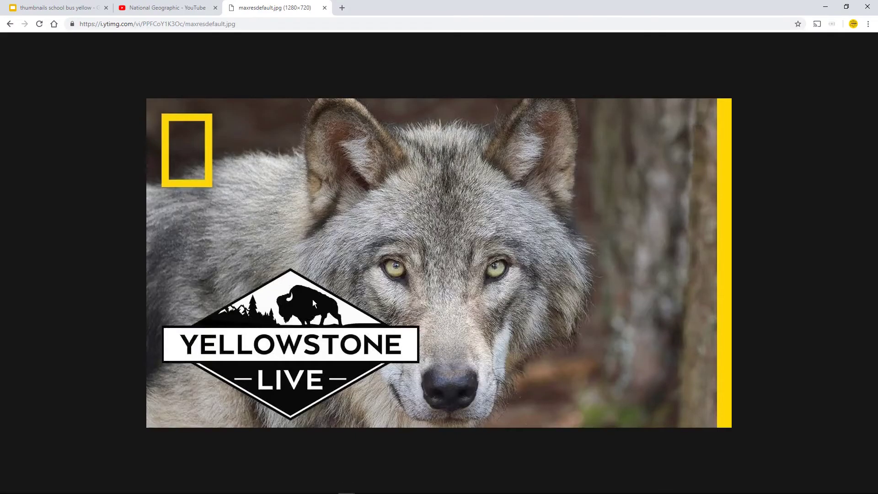
Switch to the "thumbnails school bus yellow" presentation and present it full screen from the slide about implications in a Google image search.
click(156, 10)
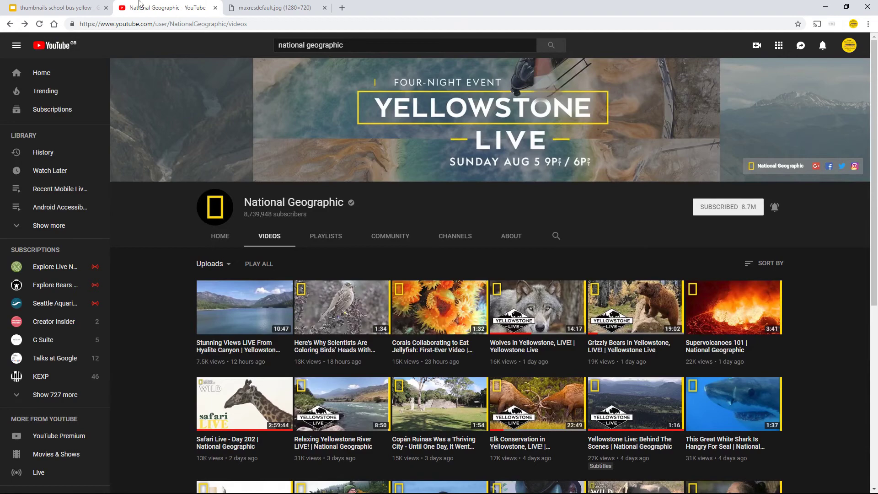
click(79, 8)
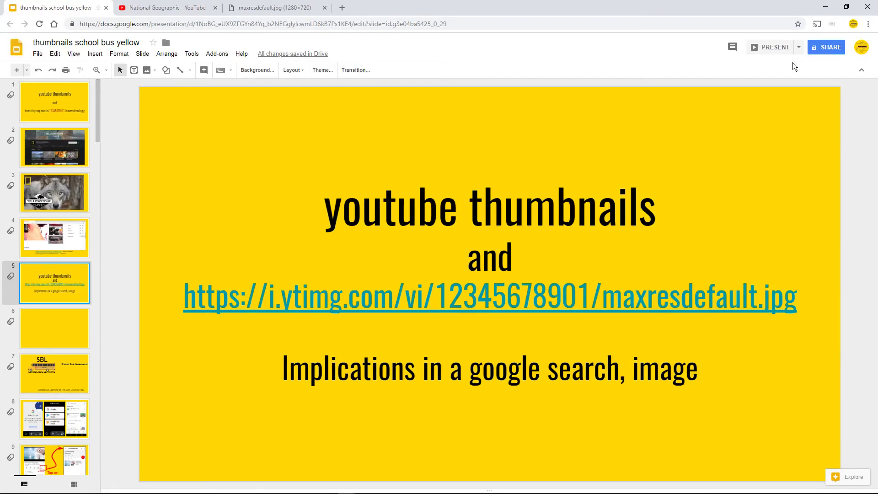
click(772, 51)
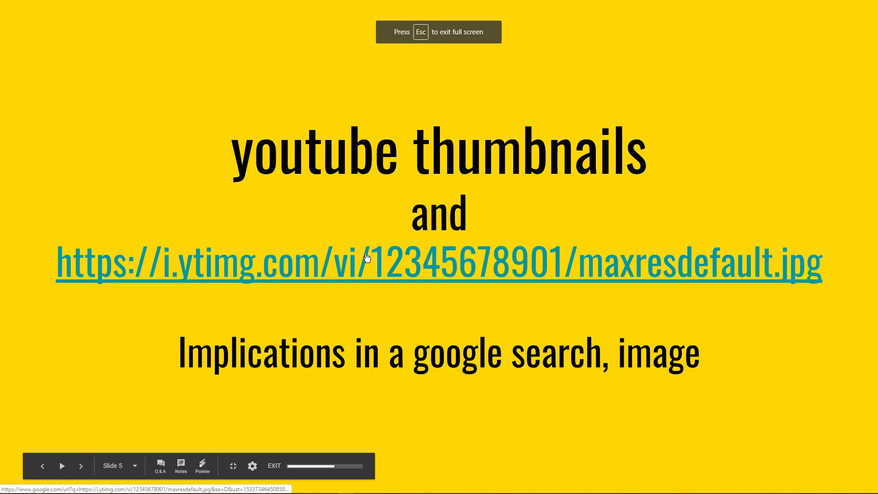
Go back through the presented slides to review the earlier ones, up to the National Geographic channel slide.
key(Left)
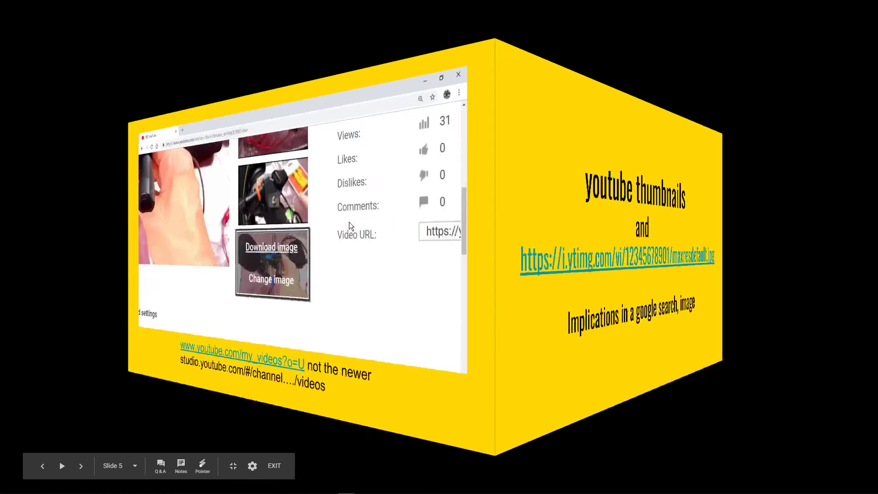
key(Left)
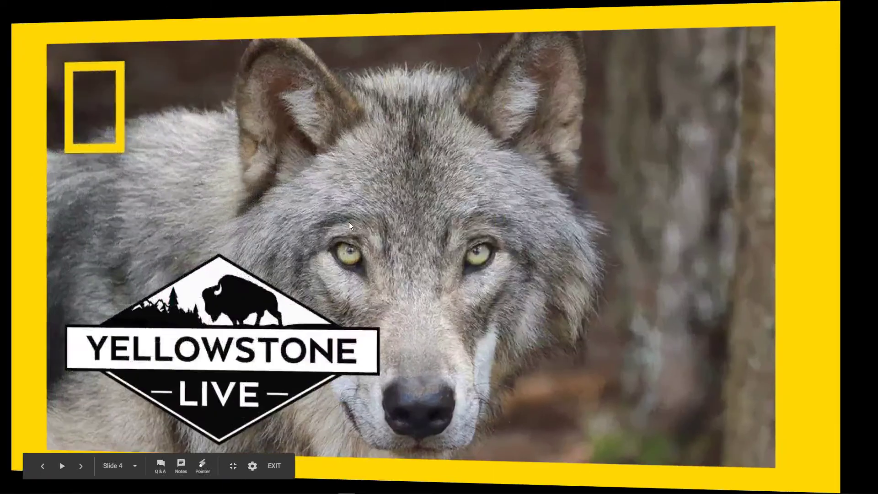
key(Left)
key(Left)
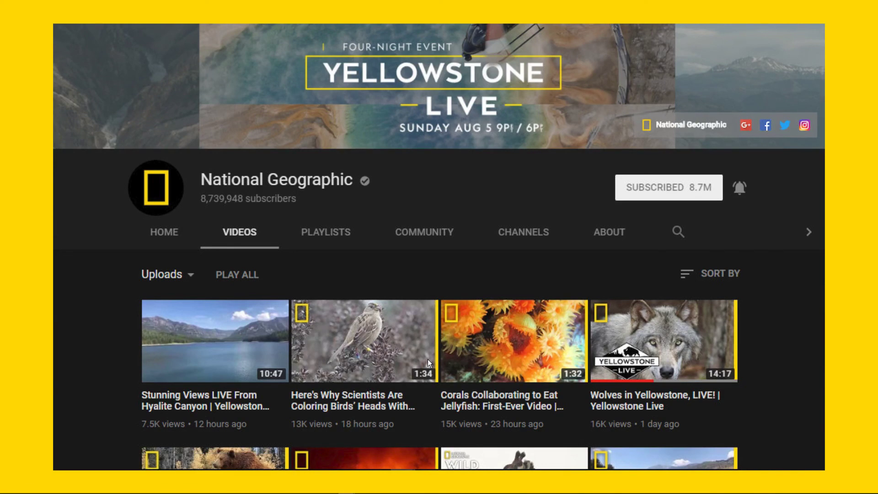
Advance through the wolf thumbnail and "Download image" slides to the slide on implications in a Google image search.
click(366, 343)
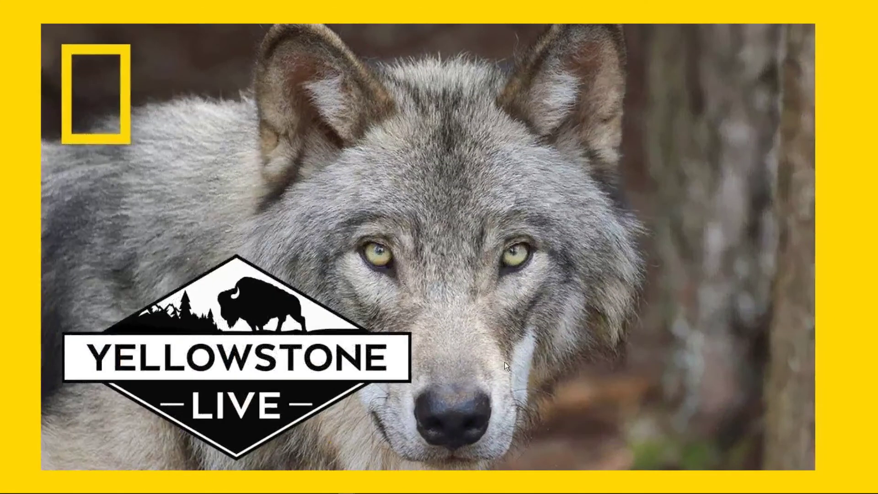
click(537, 368)
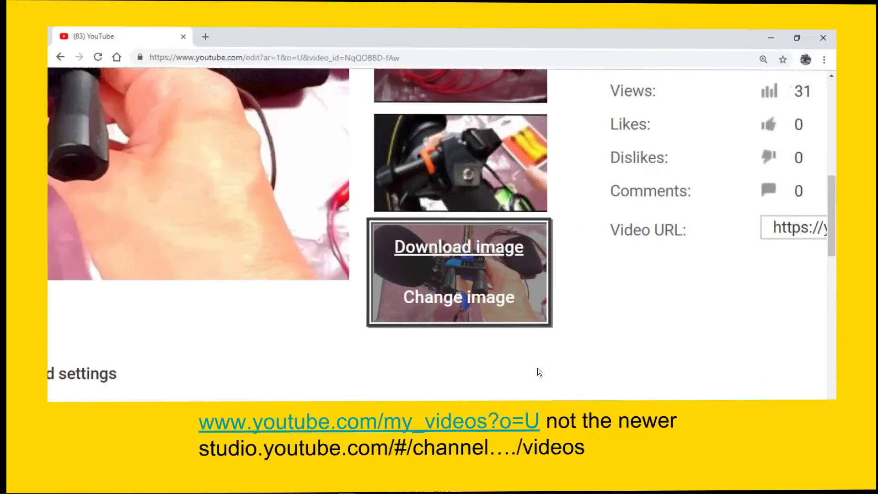
click(537, 367)
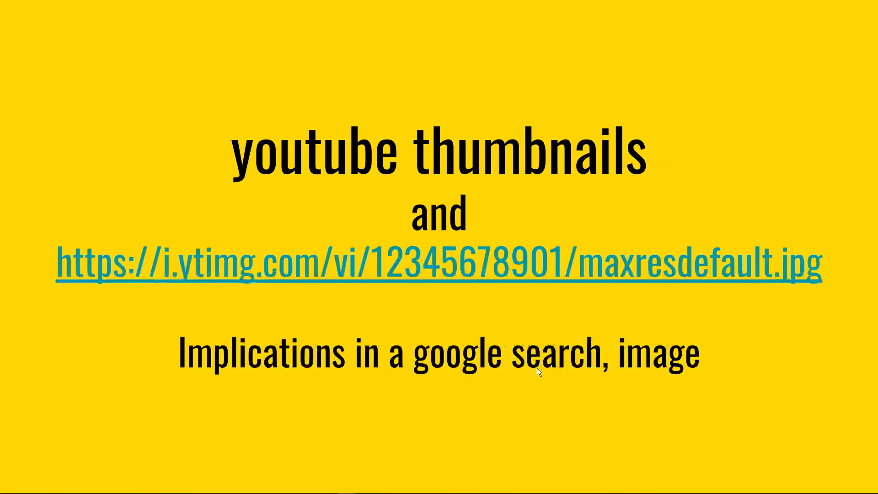